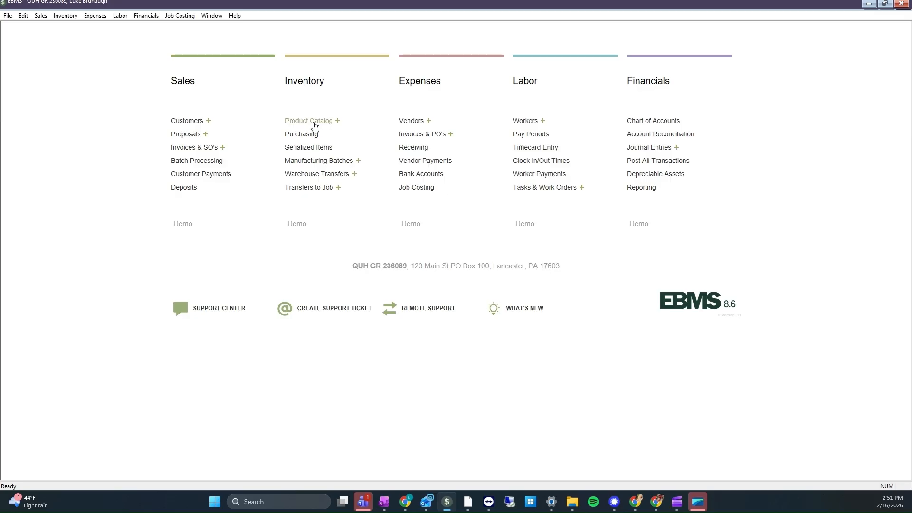
Step: Open the Outdoor Furniture product 1X4RED from the product catalog and examine its available purchase method options
click(320, 121)
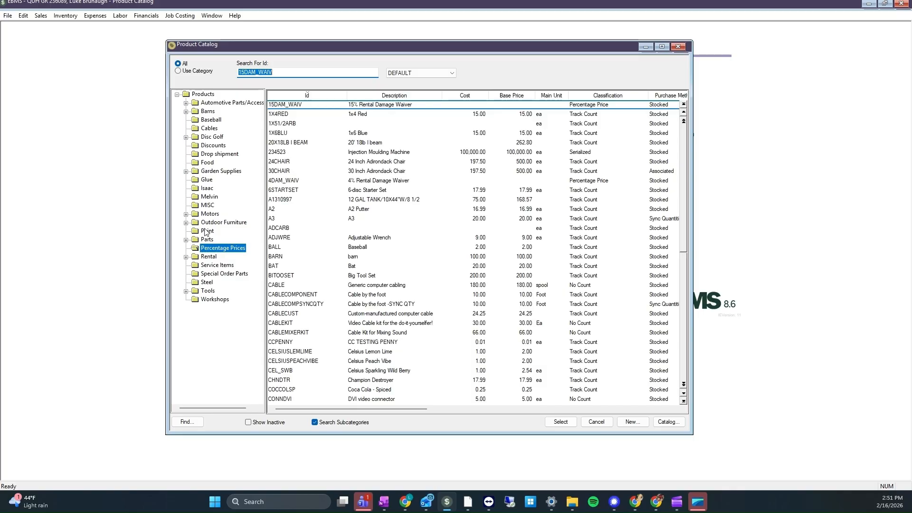
click(220, 223)
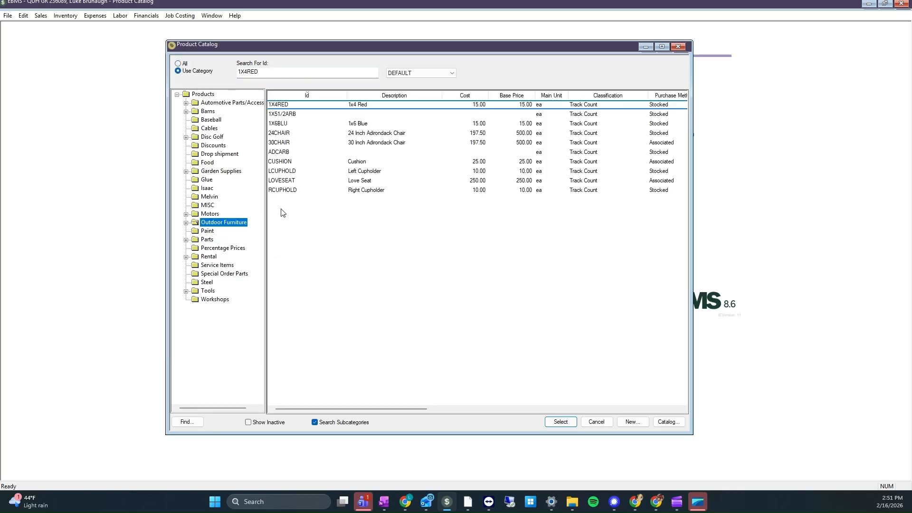
double_click(314, 109)
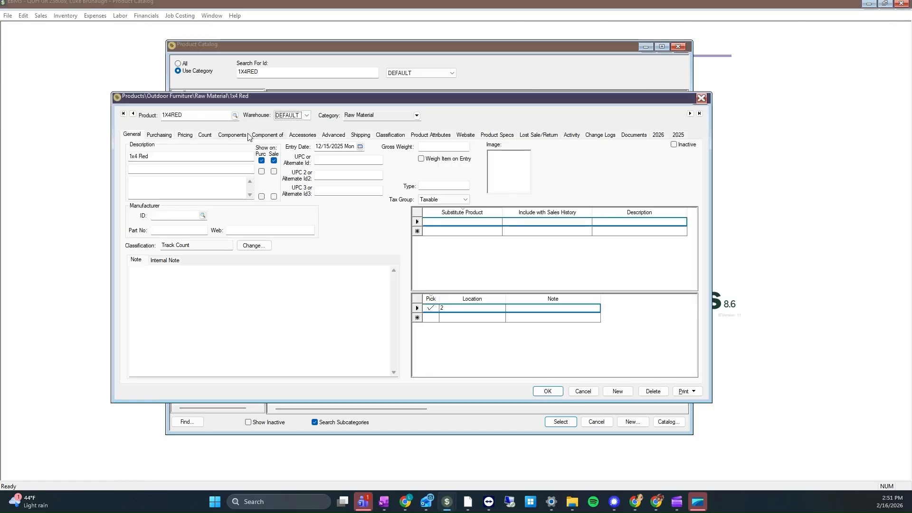
click(205, 136)
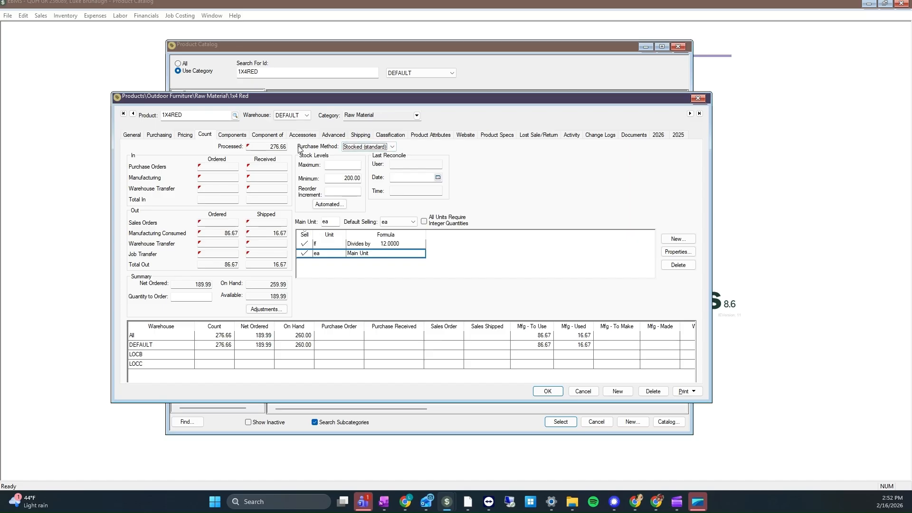
click(371, 147)
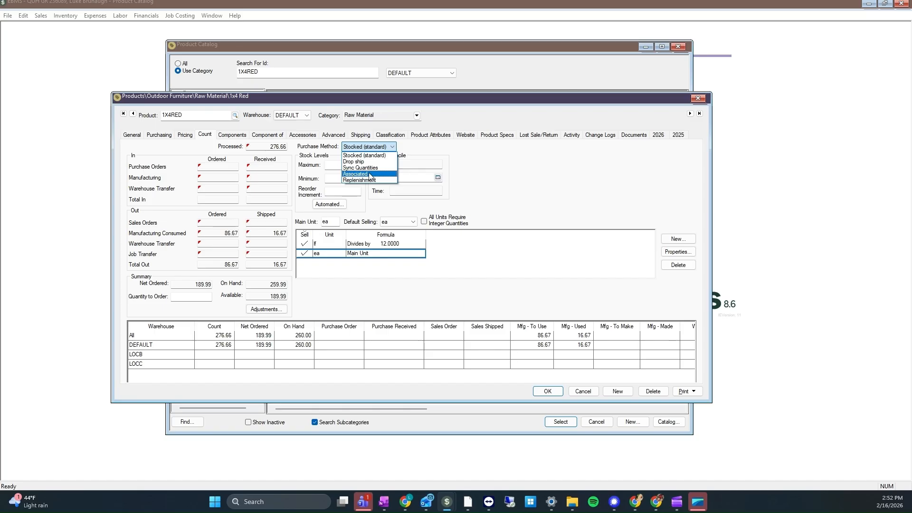
click(496, 190)
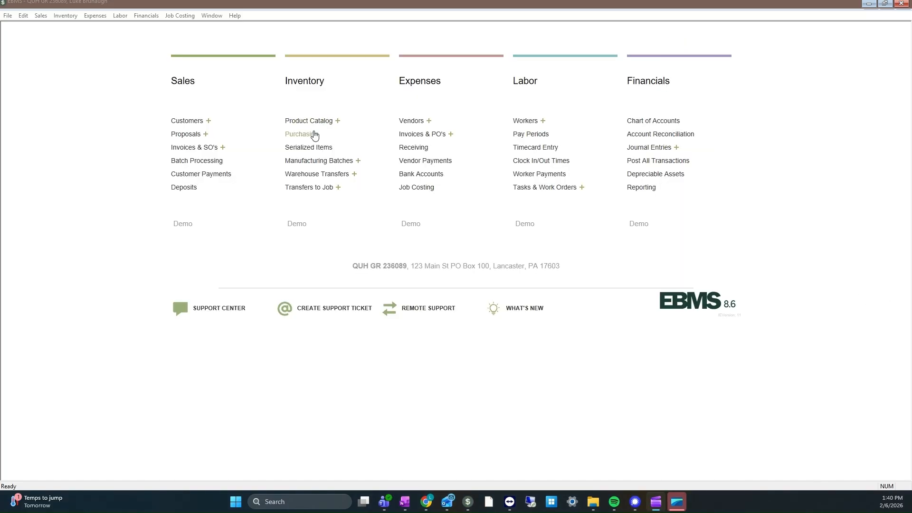
Step: Create a sales order for Bill's Variety Store 1 with a line for one 30CHAIR with Right Cupholder and Cushion
click(223, 149)
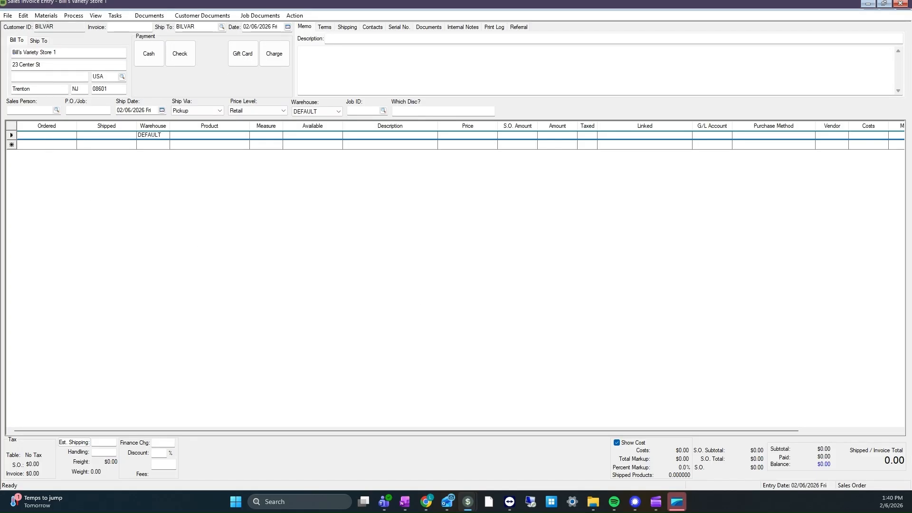
click(54, 138)
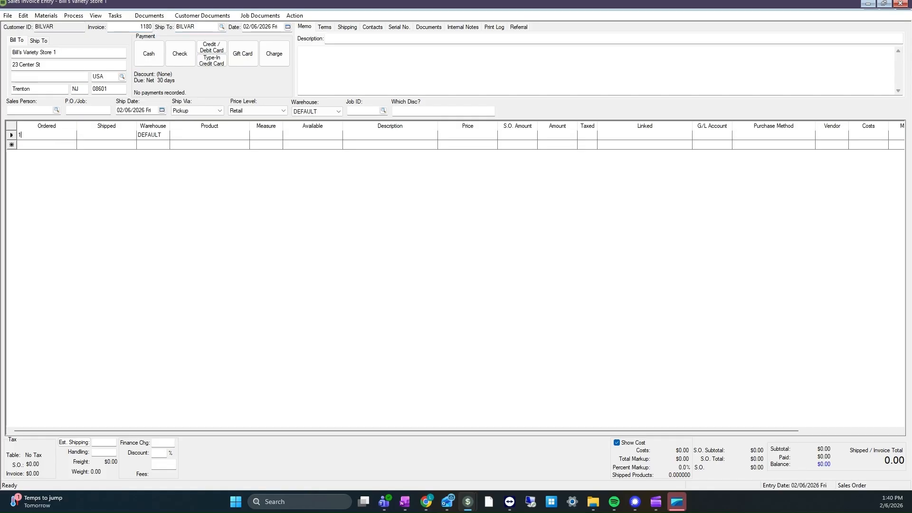
click(228, 135)
text(HAIR)
key(Tab)
key(Return)
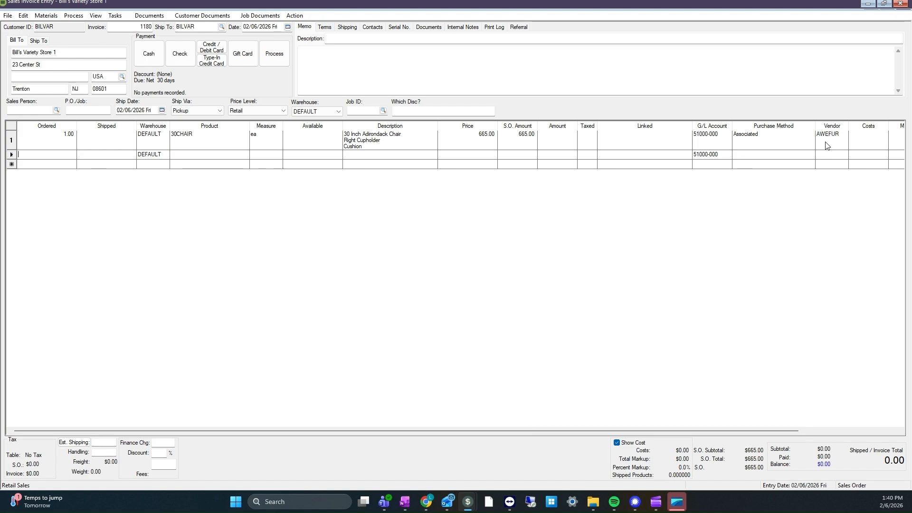
Step: Check which type of linked order can be created from the 30CHAIR line
click(740, 141)
right_click(718, 138)
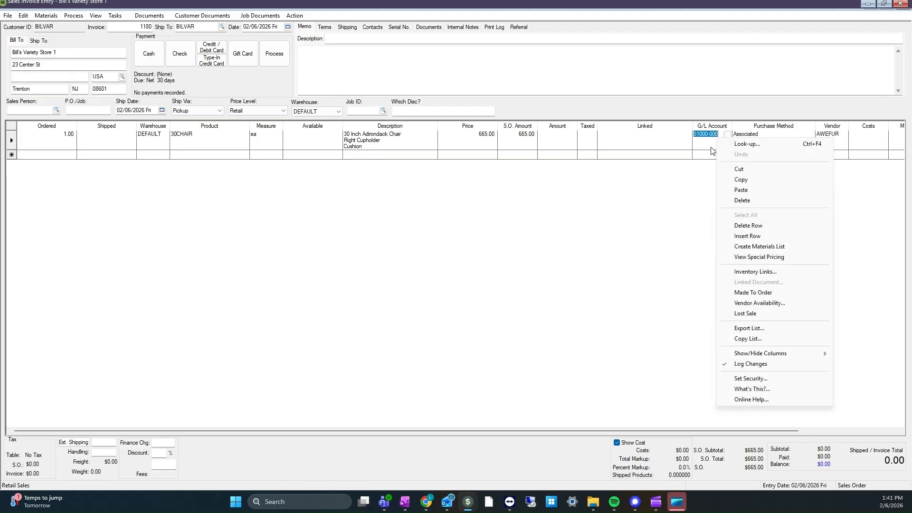
key(Escape)
key(Escape)
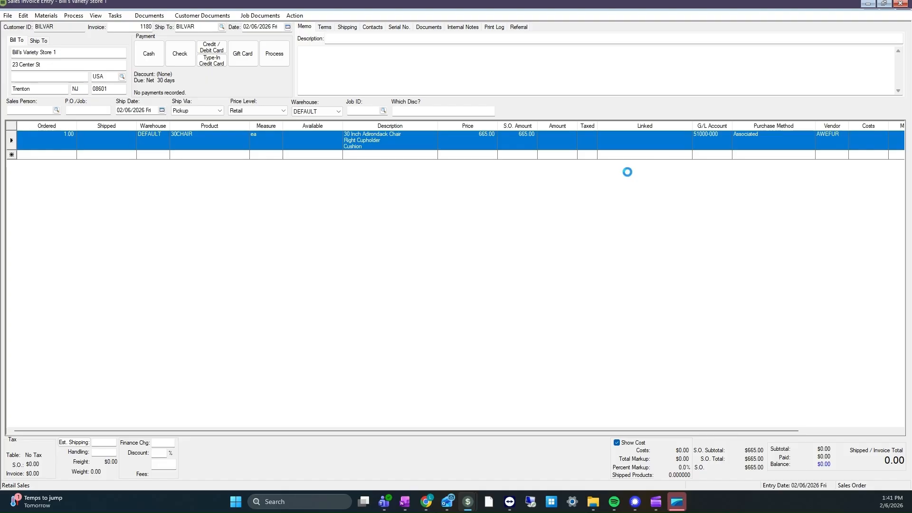
right_click(667, 144)
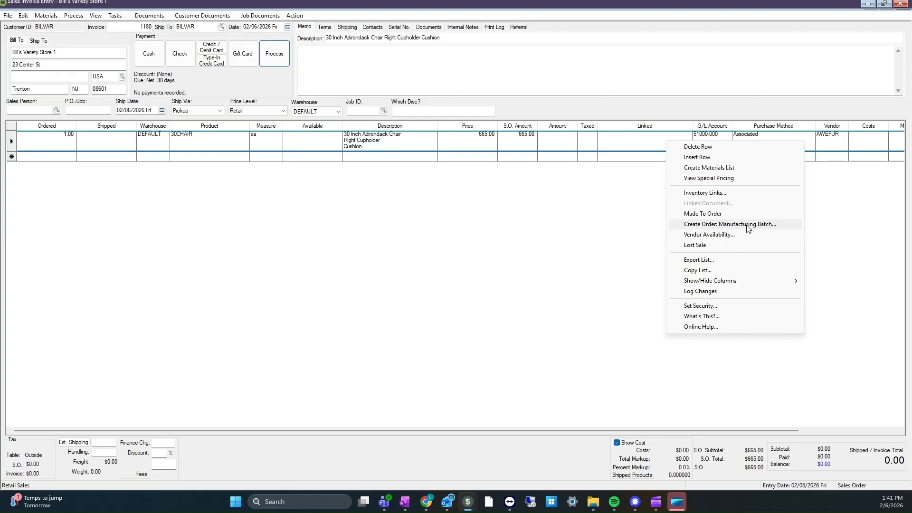
Step: Review the vendor record for AWEFUR, including its manufacturing batch setting, and recheck the order options on the 30CHAIR line
right_click(829, 140)
click(796, 147)
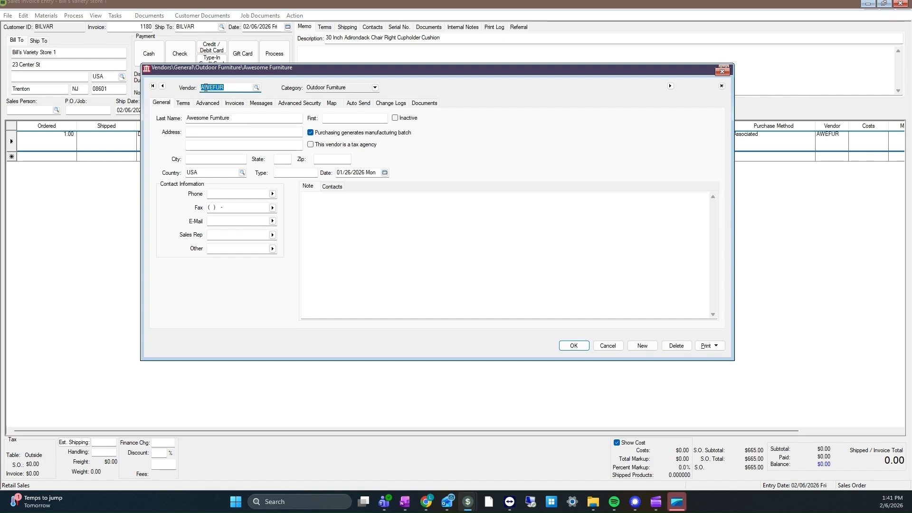
click(573, 345)
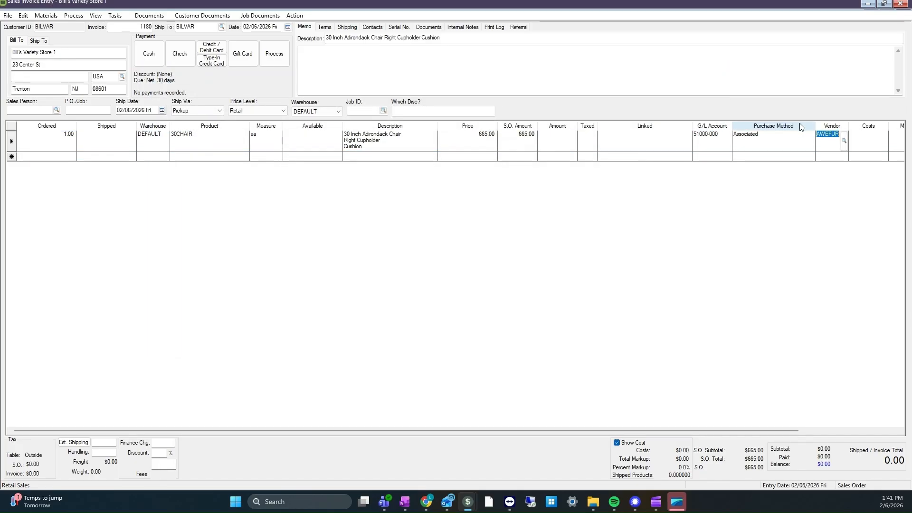
click(777, 141)
right_click(715, 144)
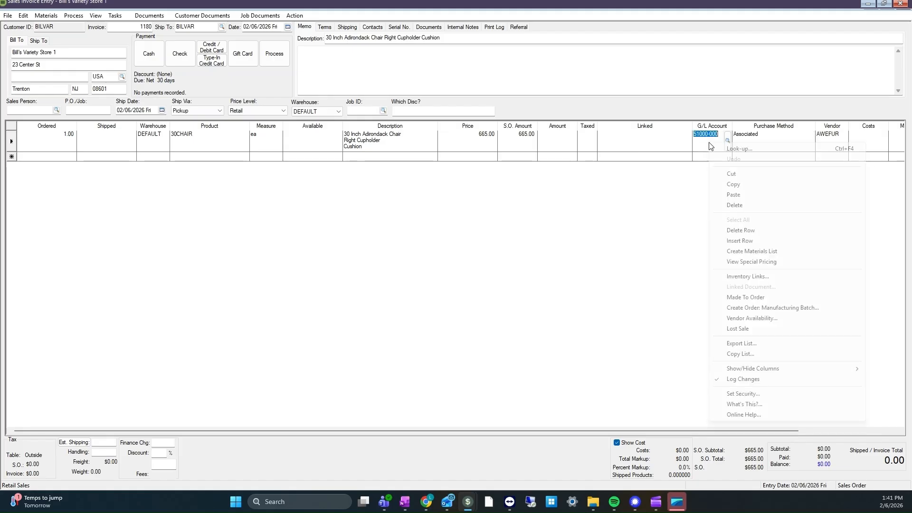
click(588, 280)
Step: Add a second line to the sales order for one LOVESEAT
click(59, 158)
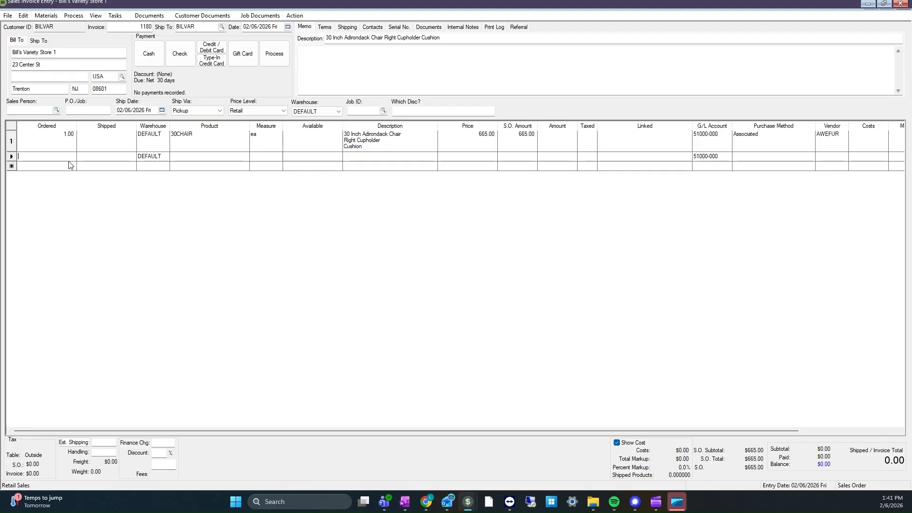
text(1)
key(Tab)
text(LOVESEAT)
key(Tab)
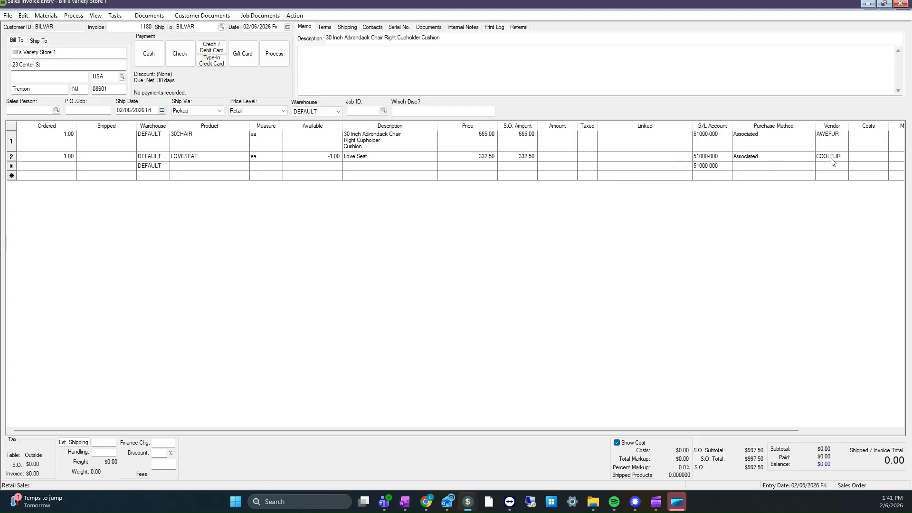
Step: Save the sales order, create a new purchase order to COOLFUR from the LOVESEAT line, and review the linked purchase order
right_click(711, 161)
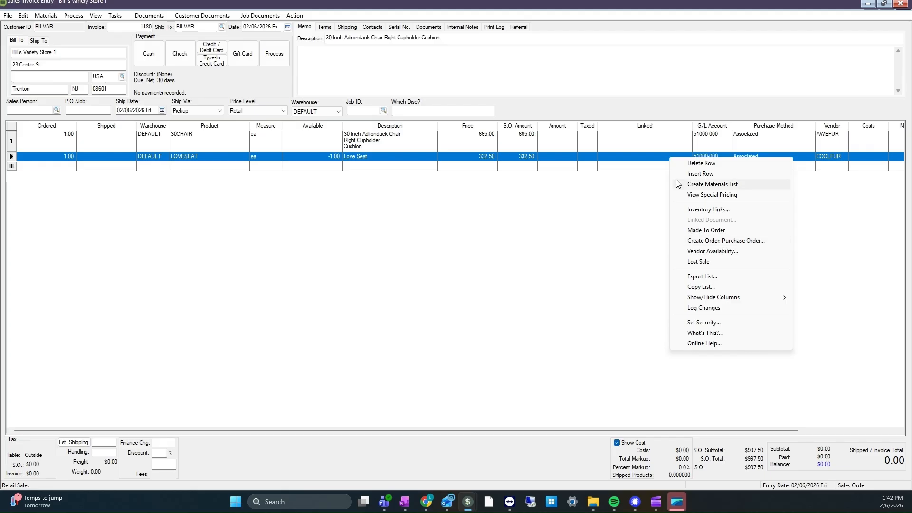
click(720, 241)
drag(856, 229, 496, 210)
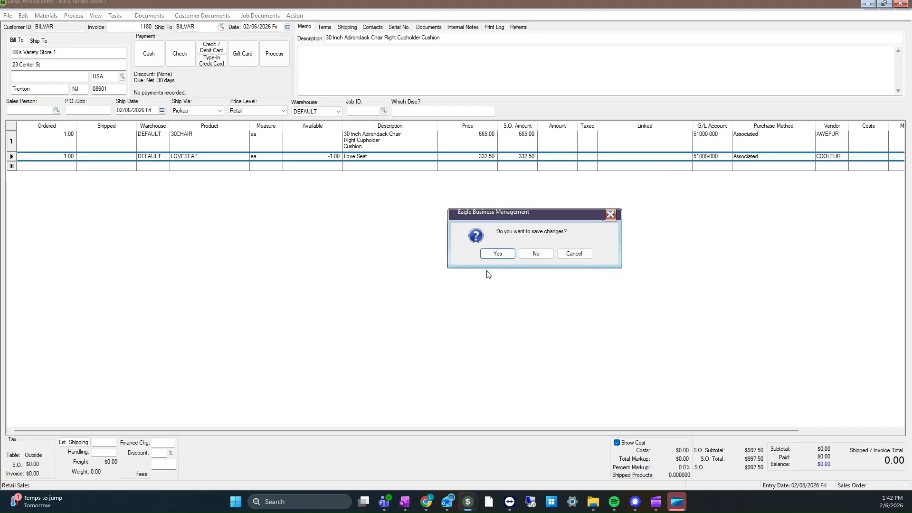
click(509, 256)
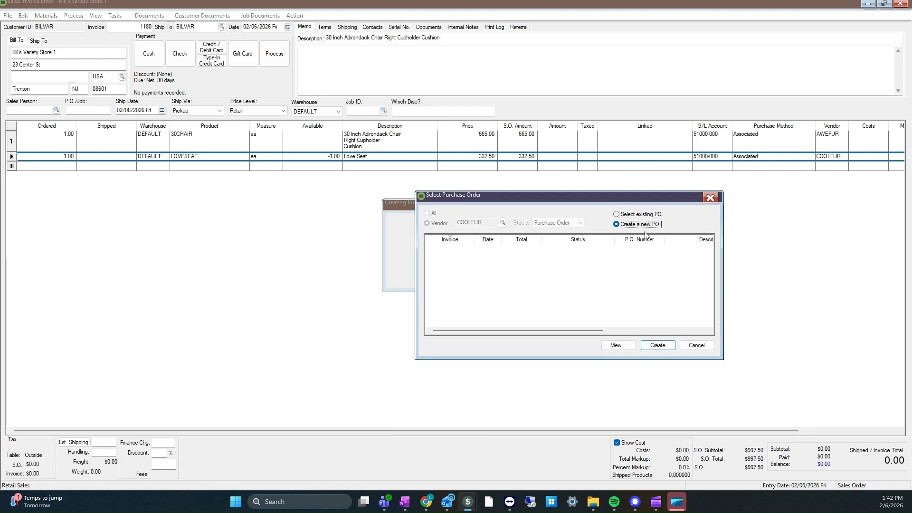
click(663, 346)
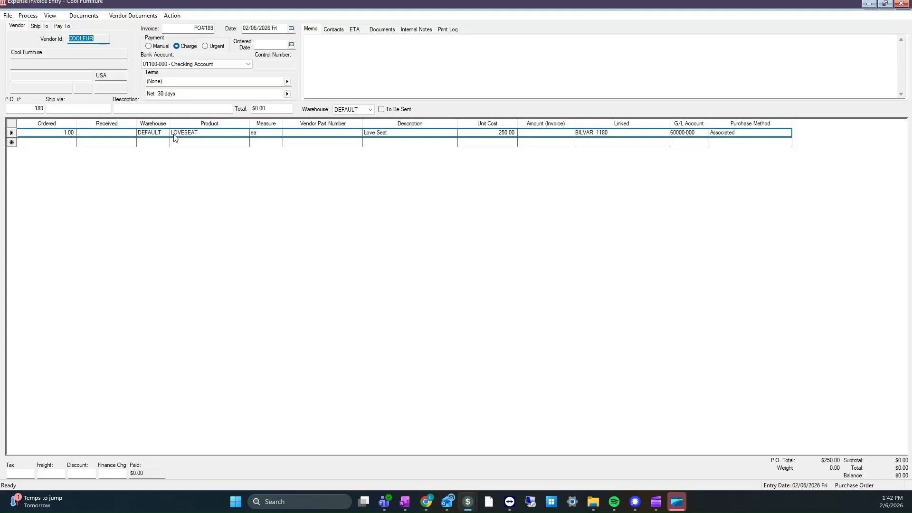
click(233, 135)
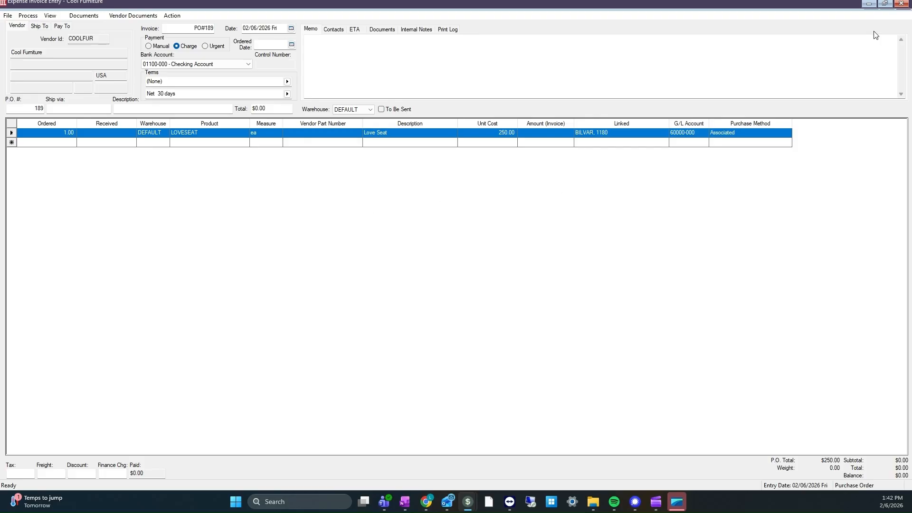
click(903, 5)
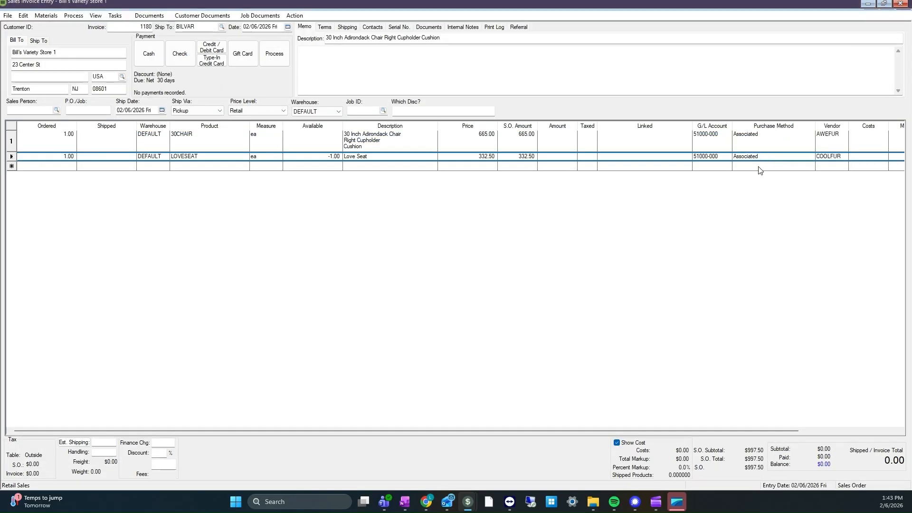
Step: Create a new manufacturing batch from the 30CHAIR line with the Right Cupholder option, without creating a labor task
right_click(671, 148)
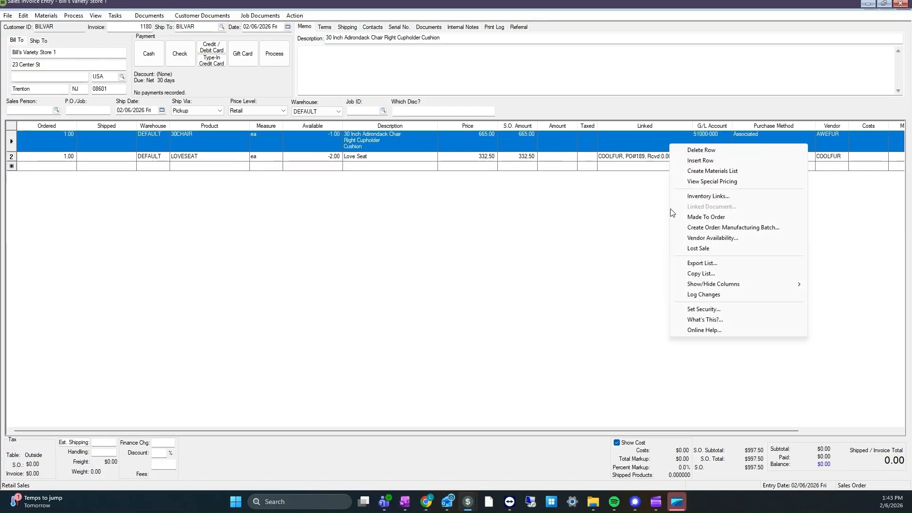
click(730, 228)
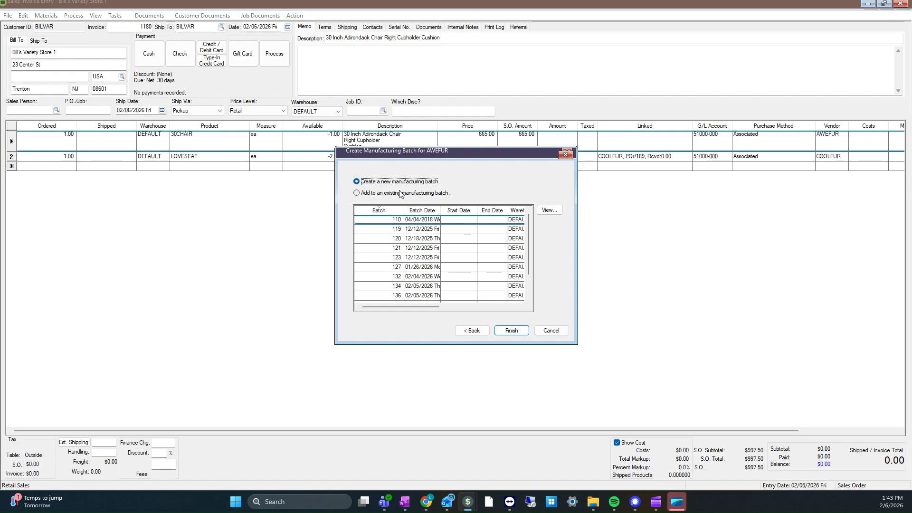
click(517, 334)
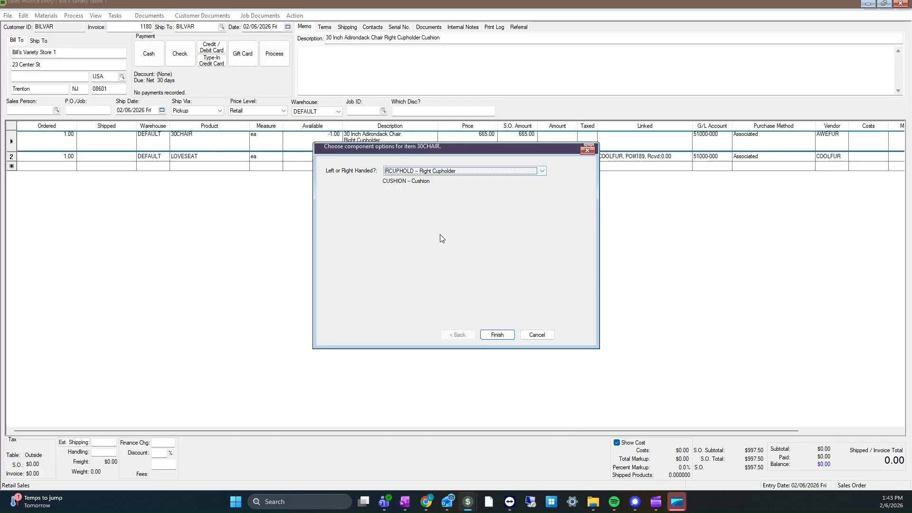
click(497, 335)
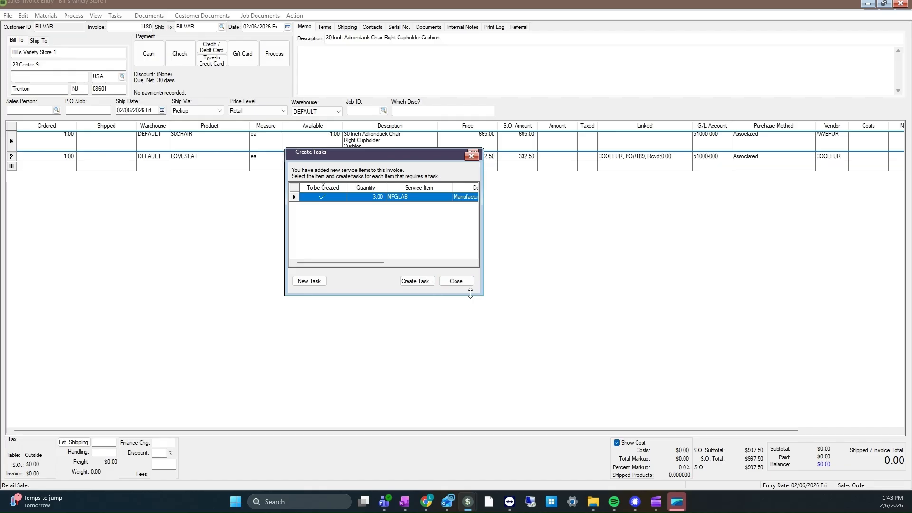
click(457, 280)
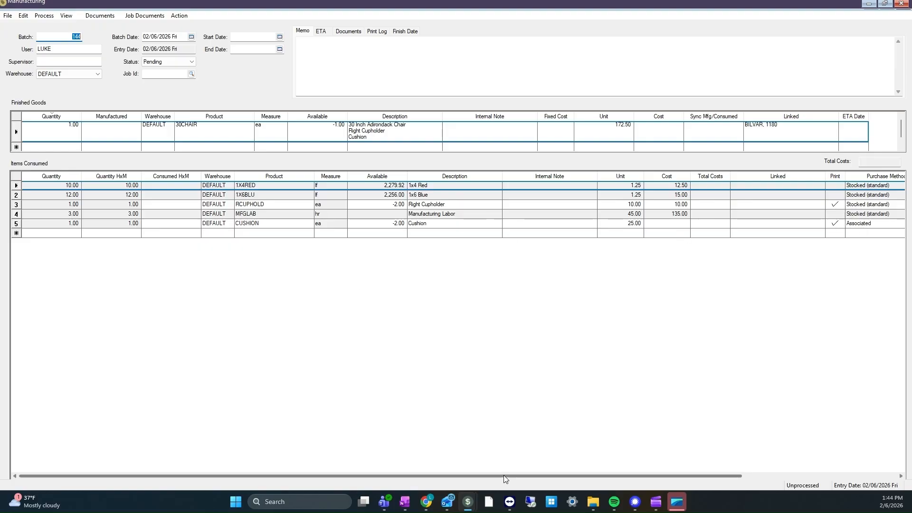
Step: Create a new purchase order to CUSRUS from the CUSHION line in the batch's consumed items
drag(506, 477, 617, 477)
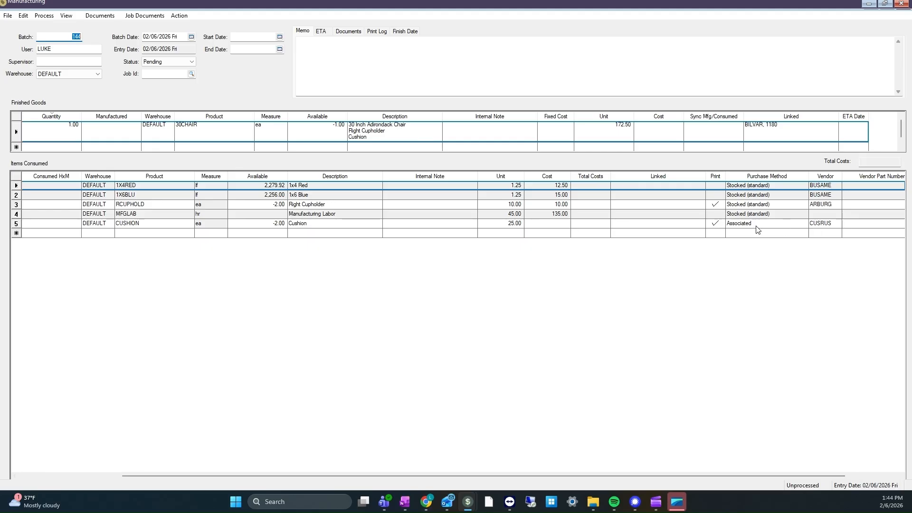
right_click(680, 228)
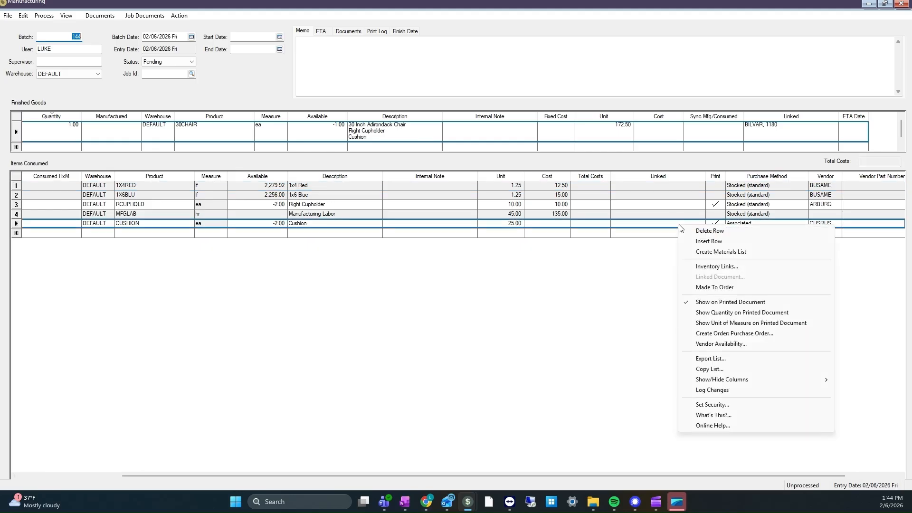
click(752, 334)
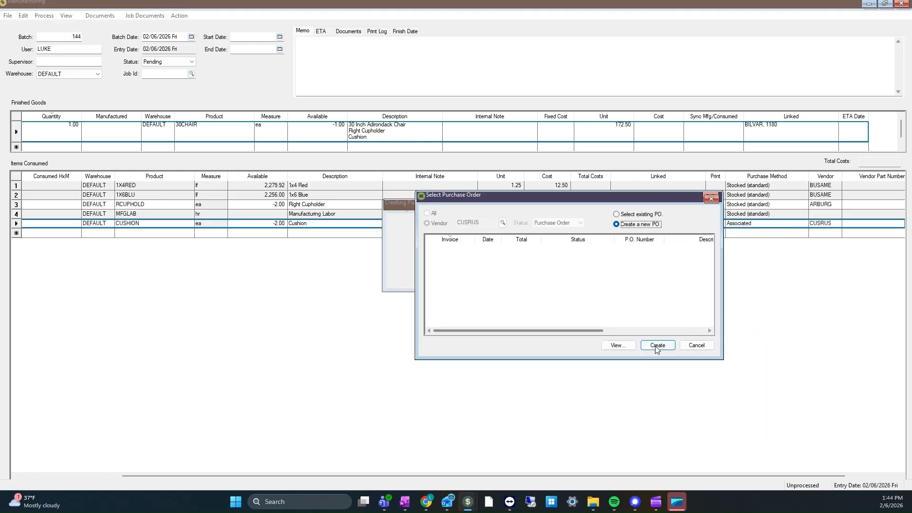
click(655, 345)
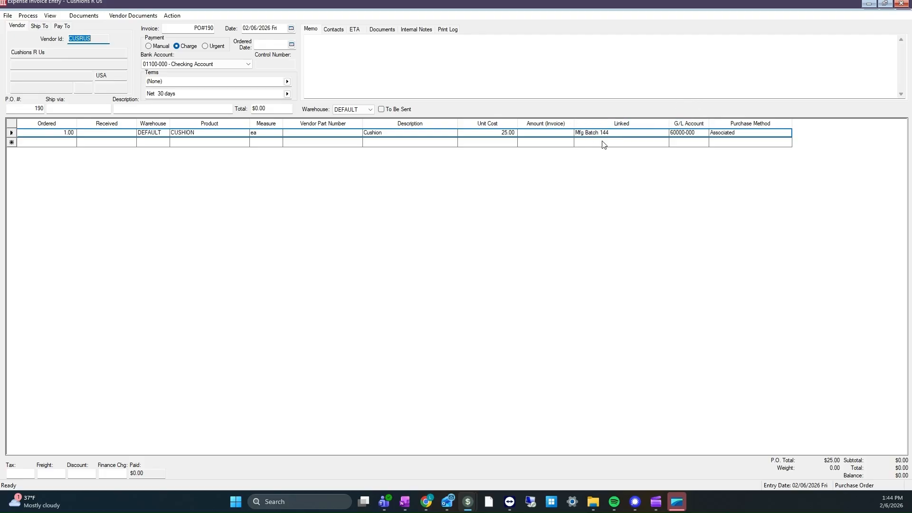
Step: Record one CUSHION as received on the Cushions R Us purchase order and set its invoice number to 45345
click(105, 134)
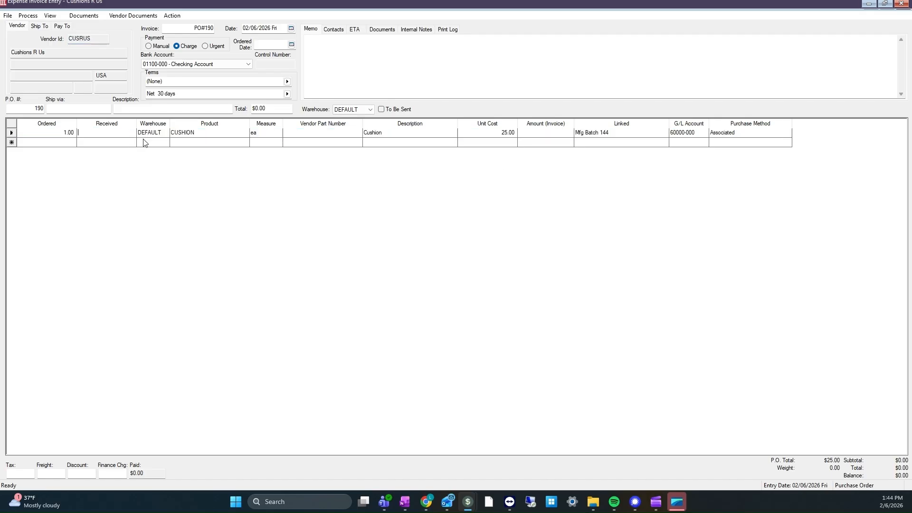
text(1)
click(193, 28)
text(45345)
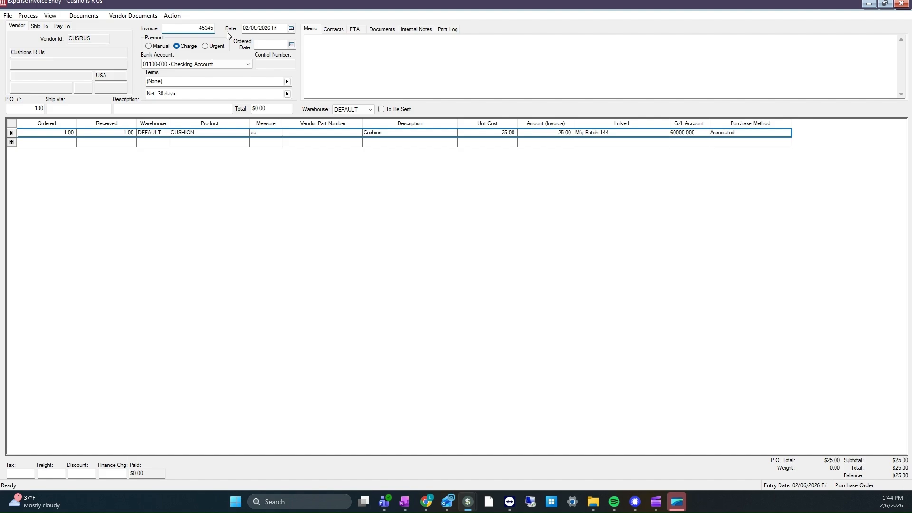
click(232, 64)
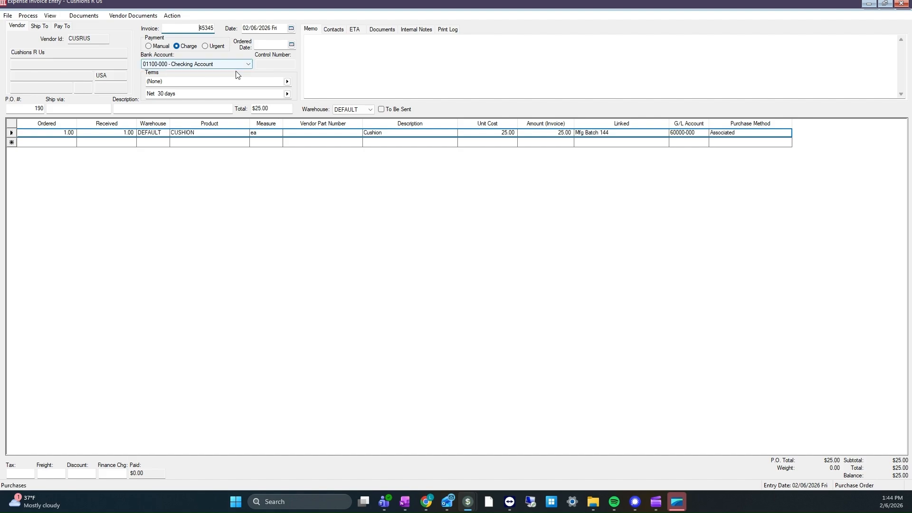
Step: Close the Cushions R Us order, then consume all items and manufacture all finished goods in the 30CHAIR batch
click(902, 6)
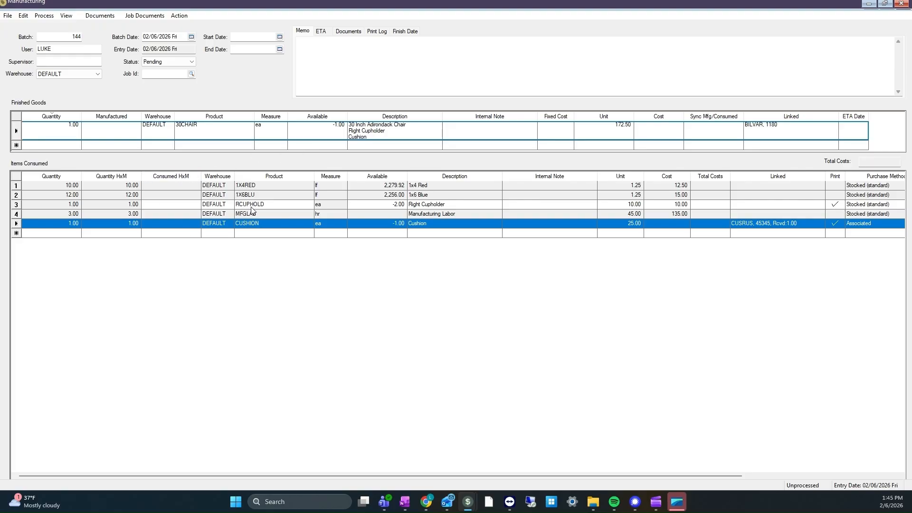
click(43, 16)
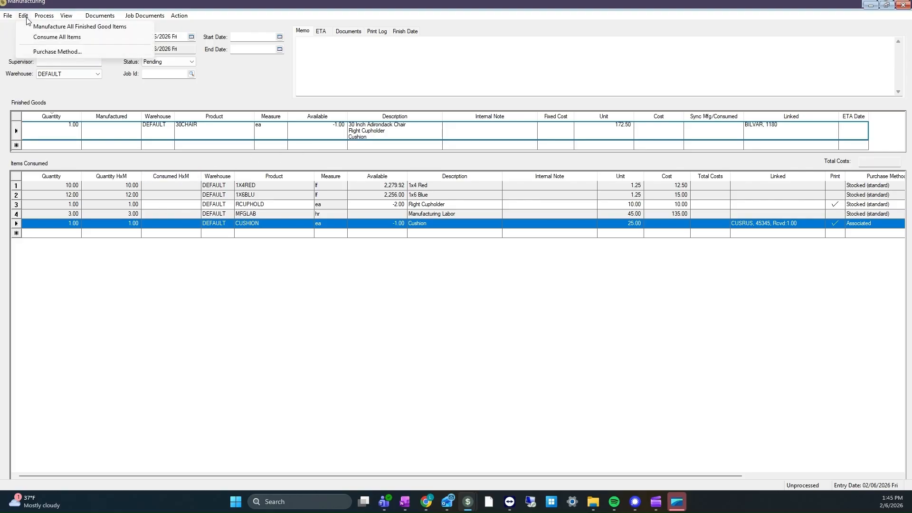
click(49, 38)
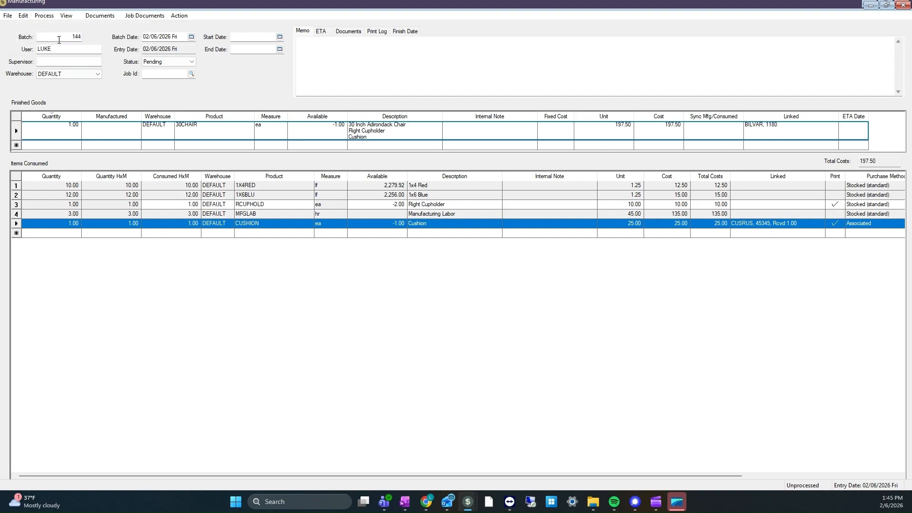
click(44, 16)
click(50, 50)
Step: Process the manufacturing batch and close both the blank batch and the sales order
click(44, 16)
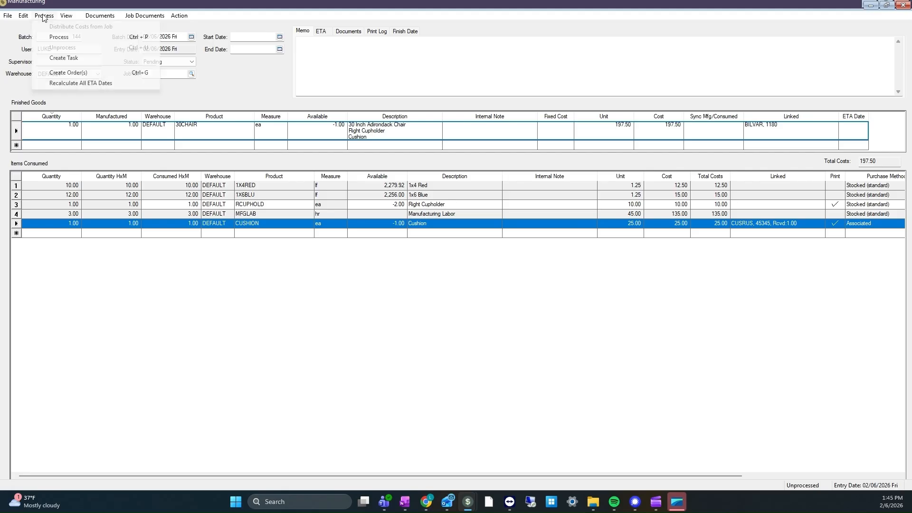
click(70, 38)
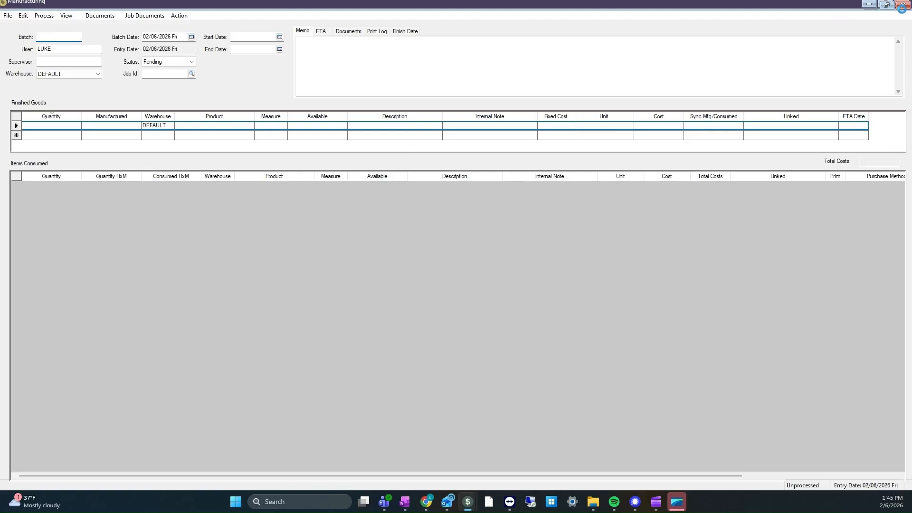
click(901, 6)
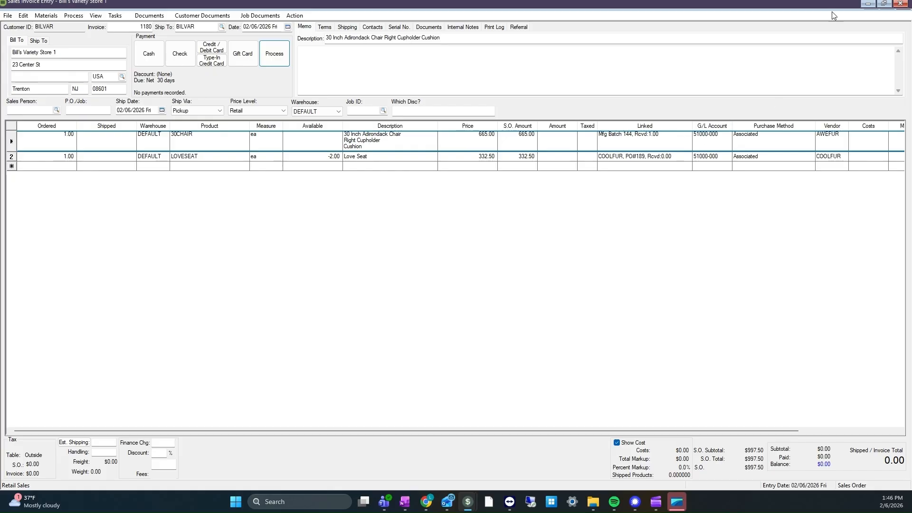
click(903, 6)
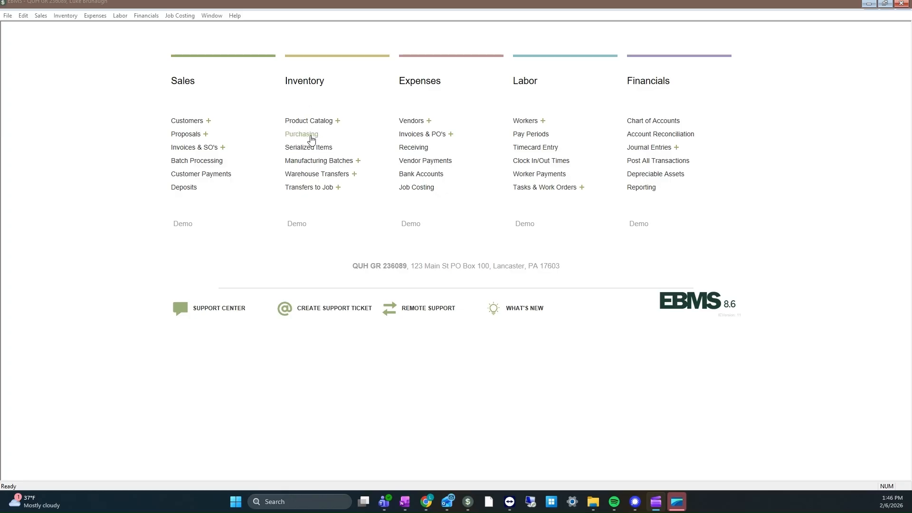
Step: Open the inventory purchasing window and find all outstanding special orders without any filters
click(60, 17)
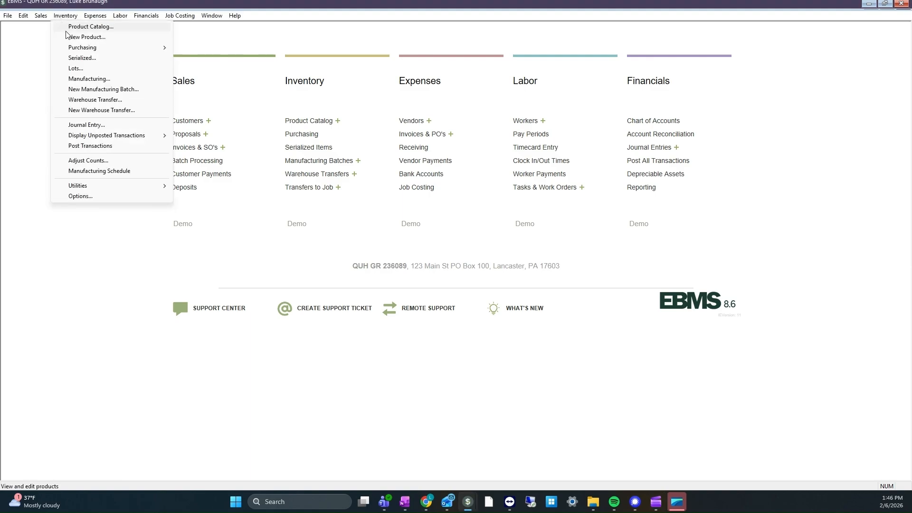
mouse_move(73, 49)
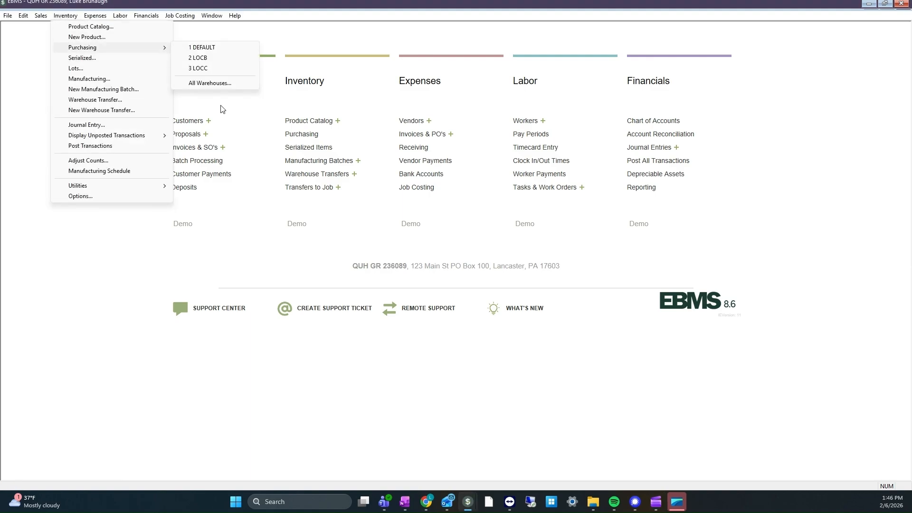
click(303, 135)
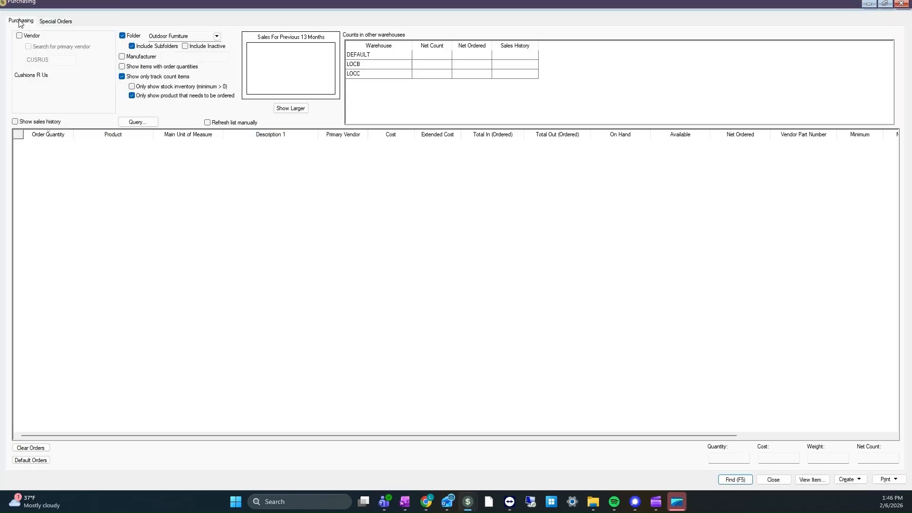
click(56, 22)
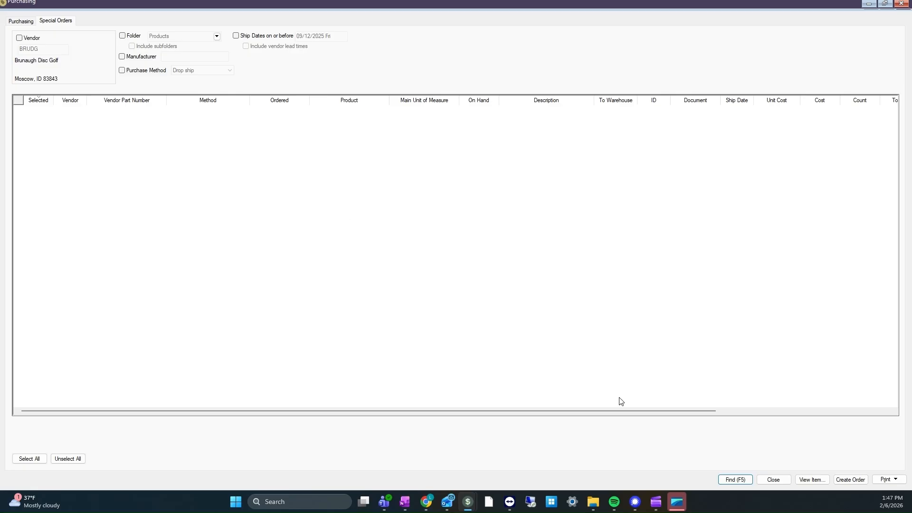
click(731, 480)
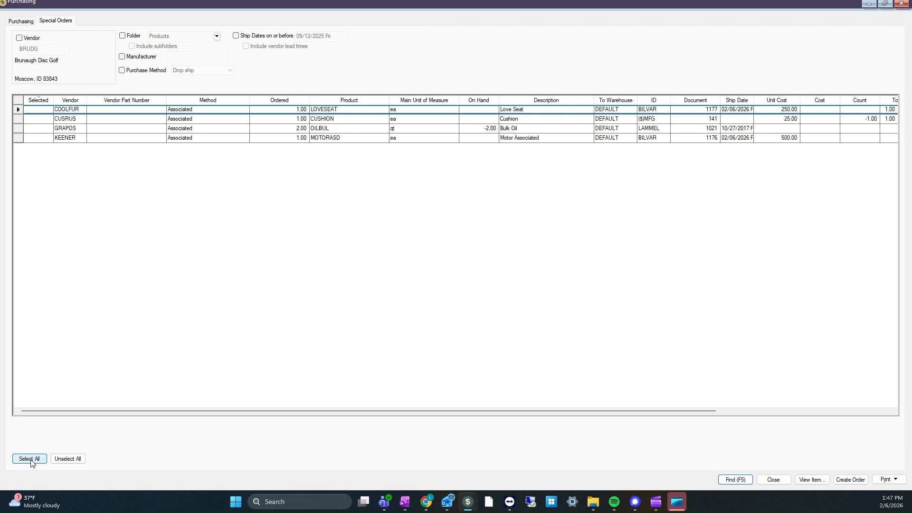
Step: Select all special order lines: LOVESEAT, CUSHION, OILBUL and MOTORASD
click(33, 110)
click(40, 119)
click(40, 138)
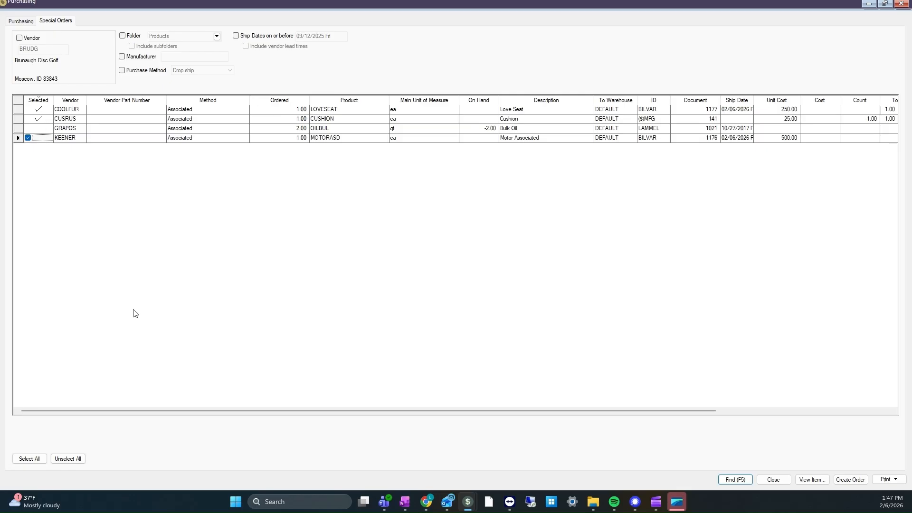
click(30, 460)
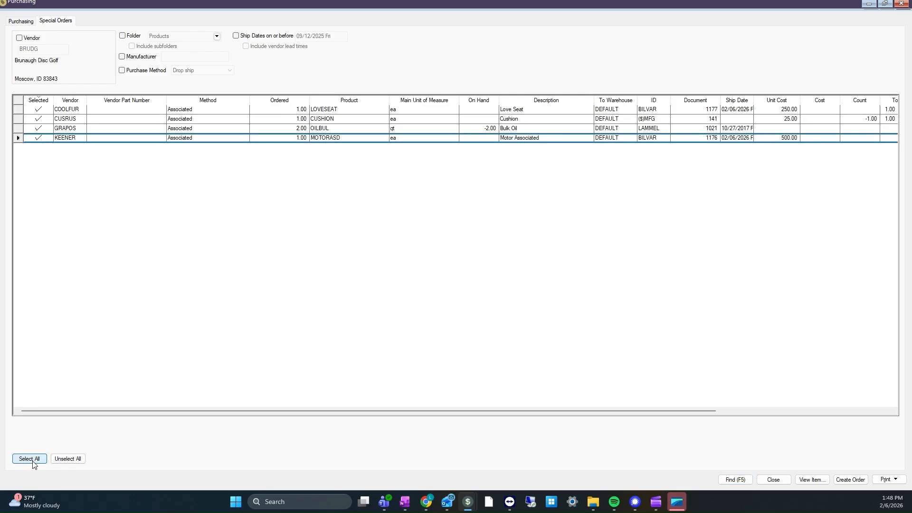
Step: Create new purchase orders for the selected special orders to vendors COOLFUR, CUSRUS, GRAPOS and KEENER
click(855, 482)
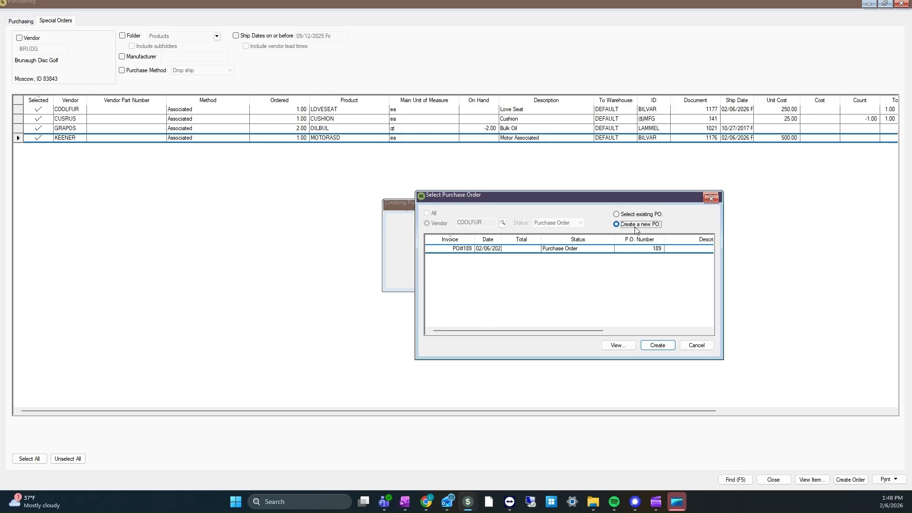
click(658, 346)
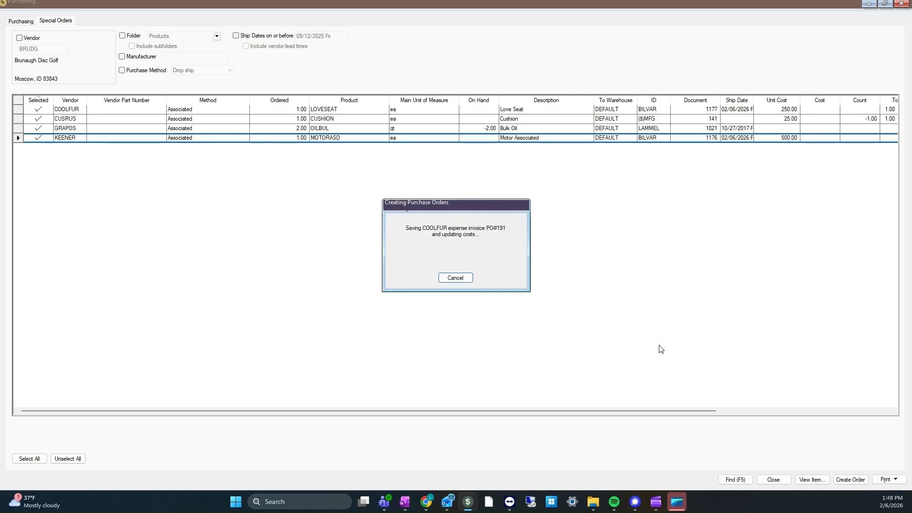
click(658, 345)
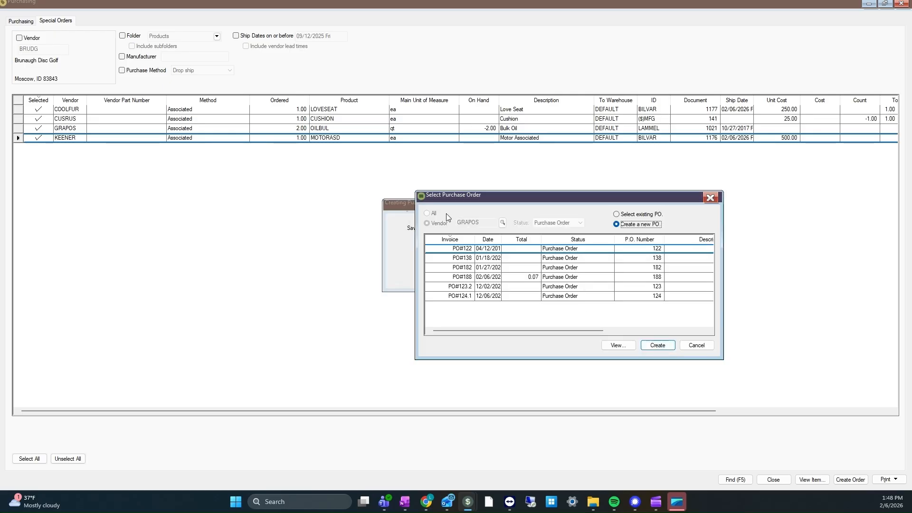
click(661, 345)
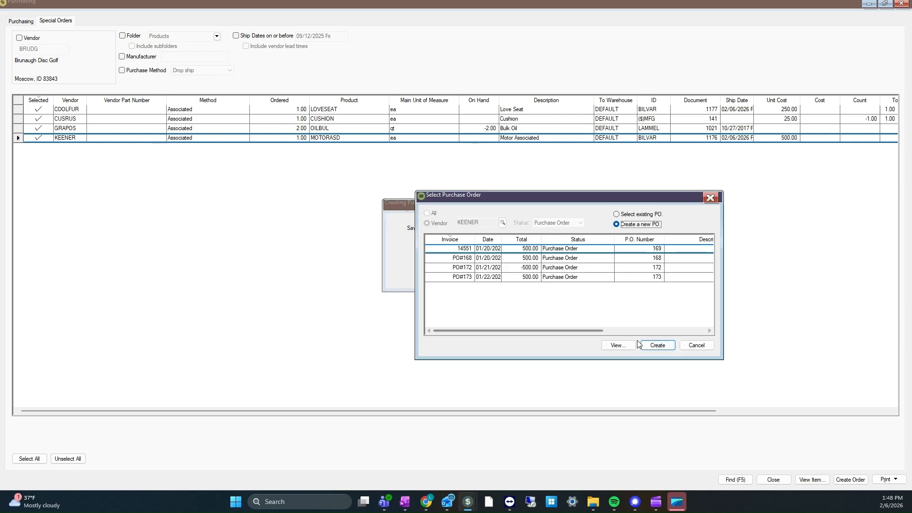
click(659, 342)
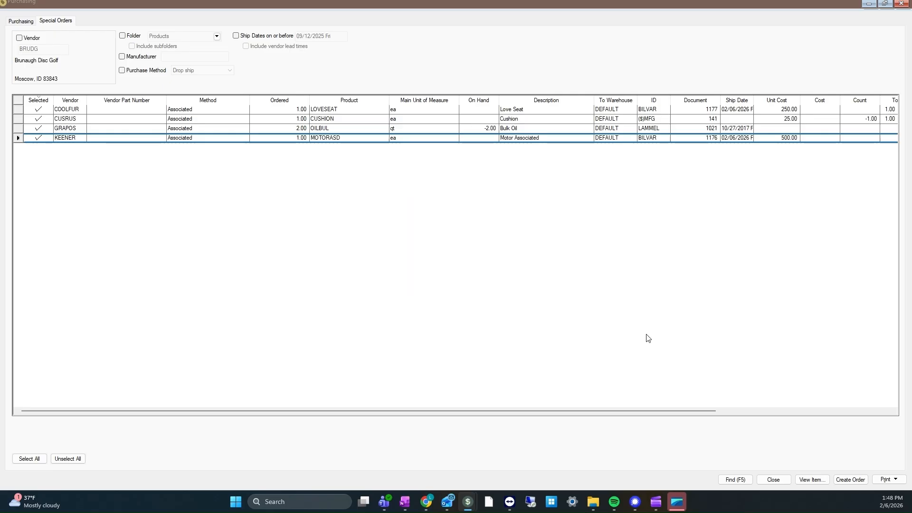
Step: Reposition the Purchases Summary and open the COOLFUR purchase order from it
drag(496, 231, 319, 203)
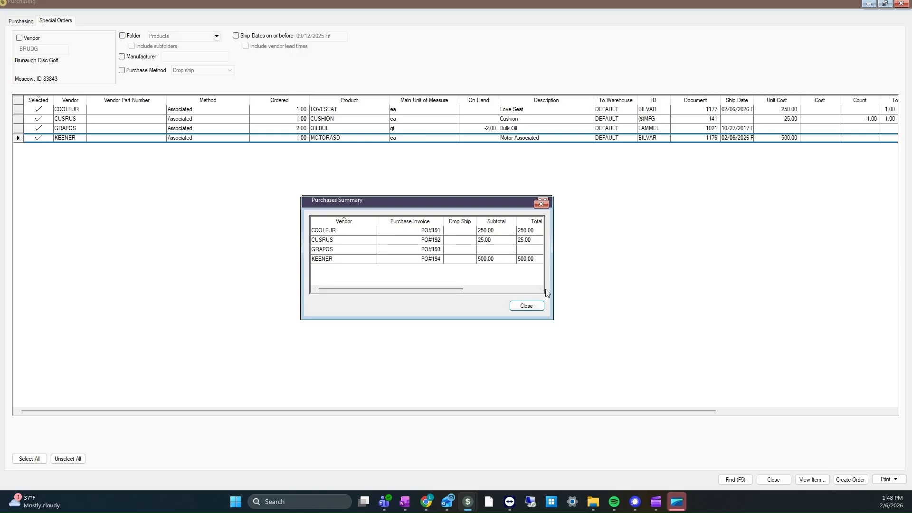
click(417, 232)
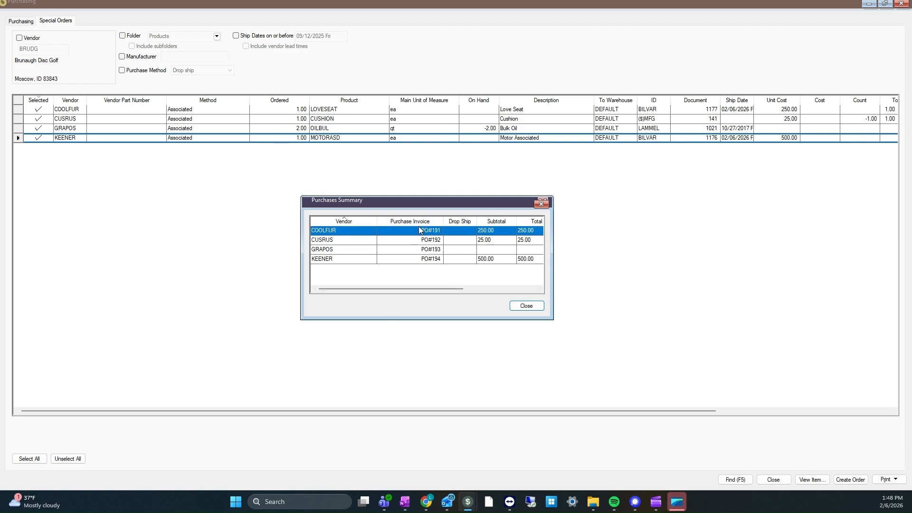
double_click(414, 229)
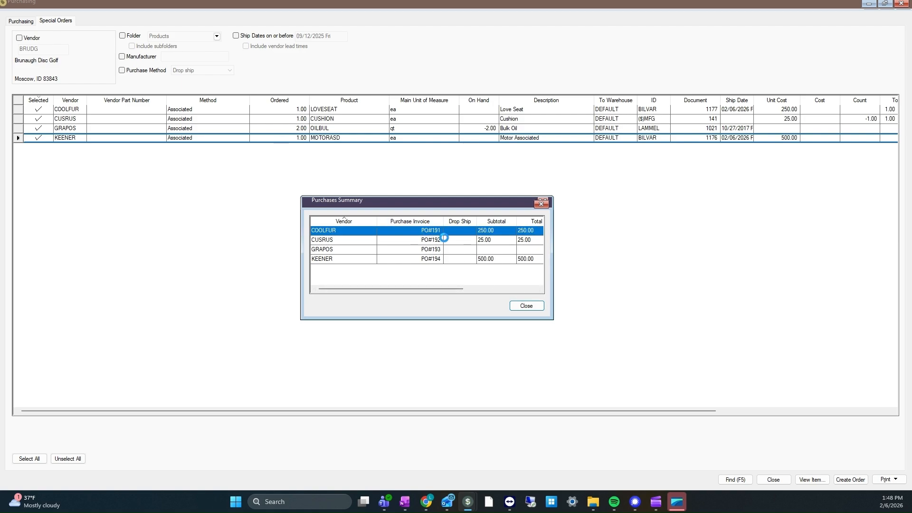